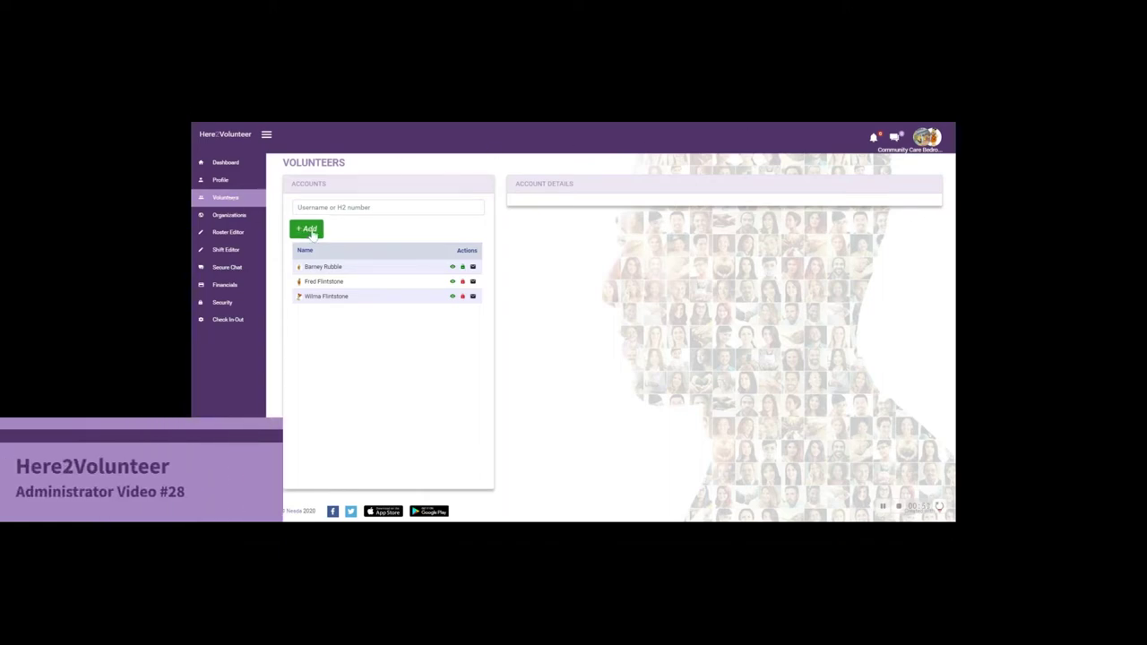
Step: Create a Saturday reading volunteer account named CCV1 CCV1 with the volunteer's e-mail address
{"action": "left_click", "coordinate": [310, 230]}
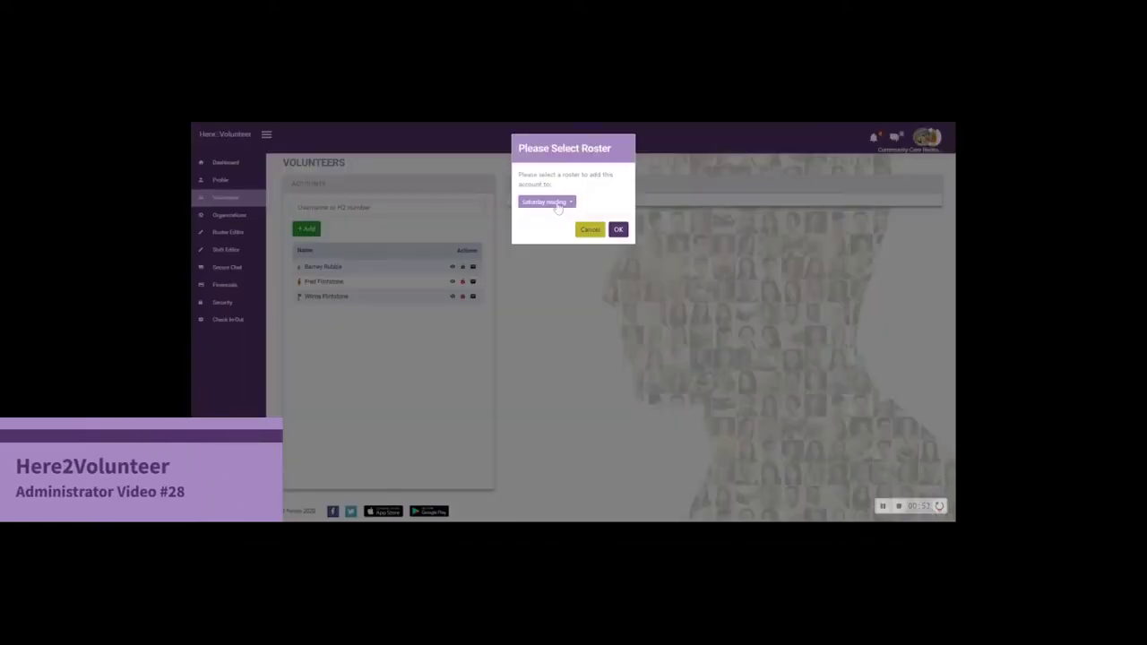
{"action": "left_click", "coordinate": [617, 230]}
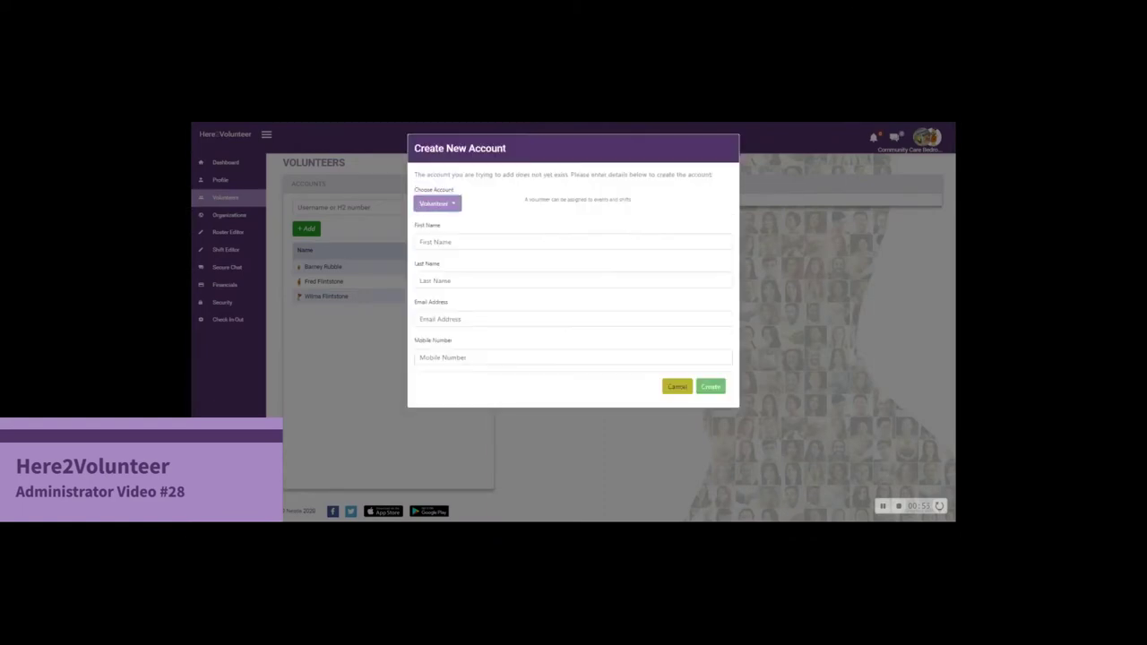
{"action": "type", "text": "CC"}
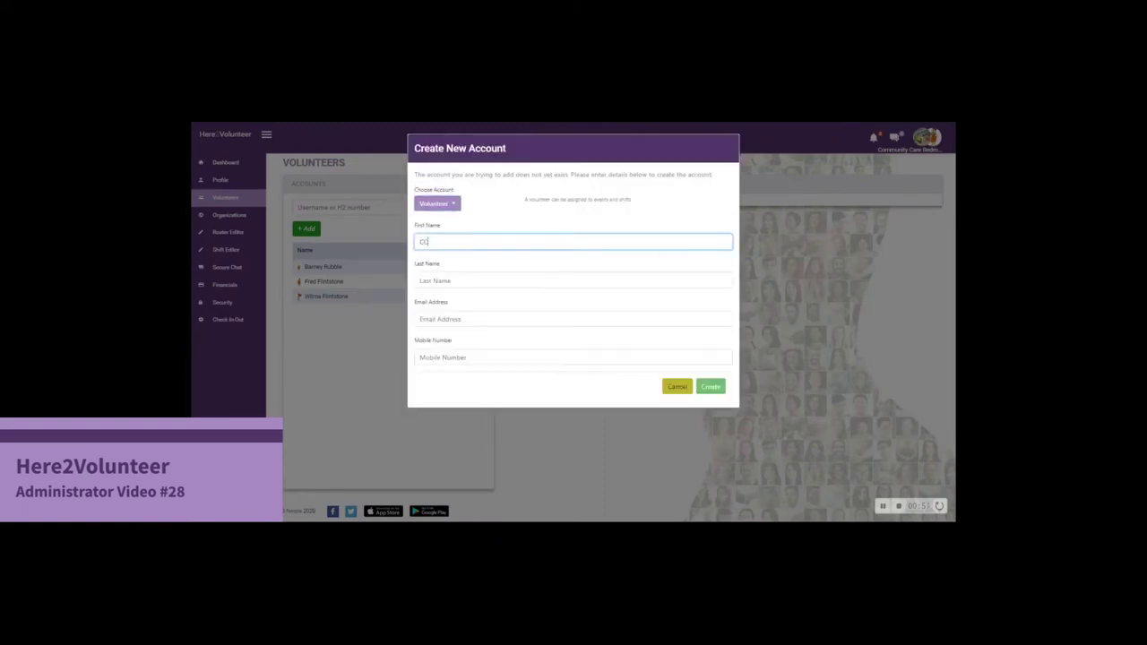
{"action": "type", "text": "V1"}
{"action": "left_click", "coordinate": [574, 281]}
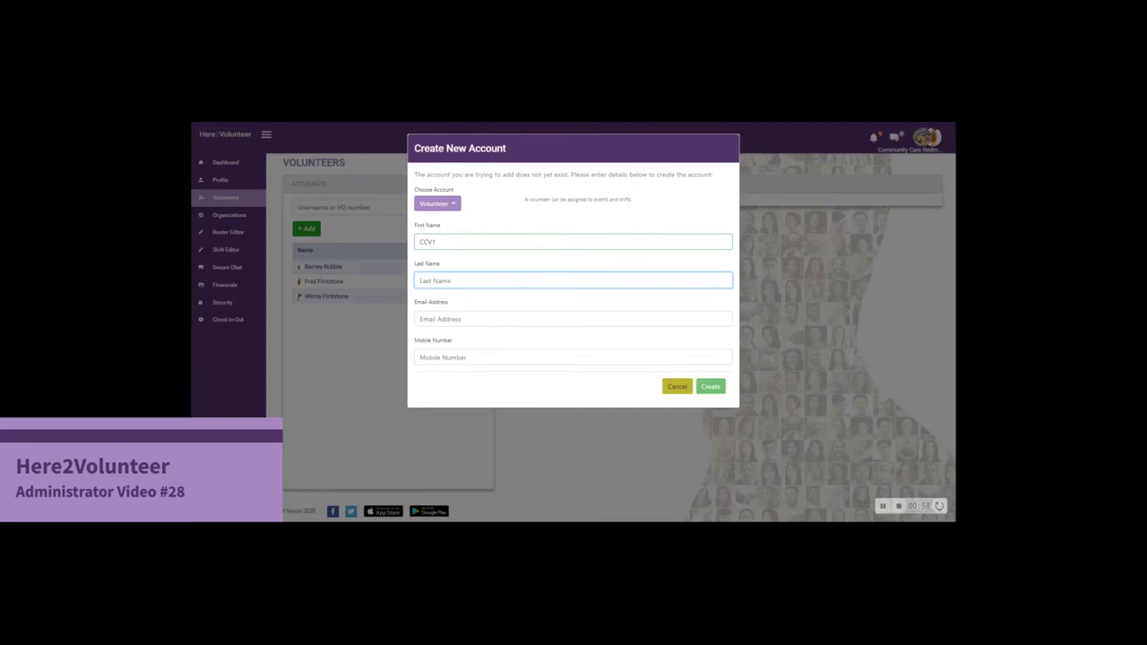
{"action": "type", "text": "CCV1"}
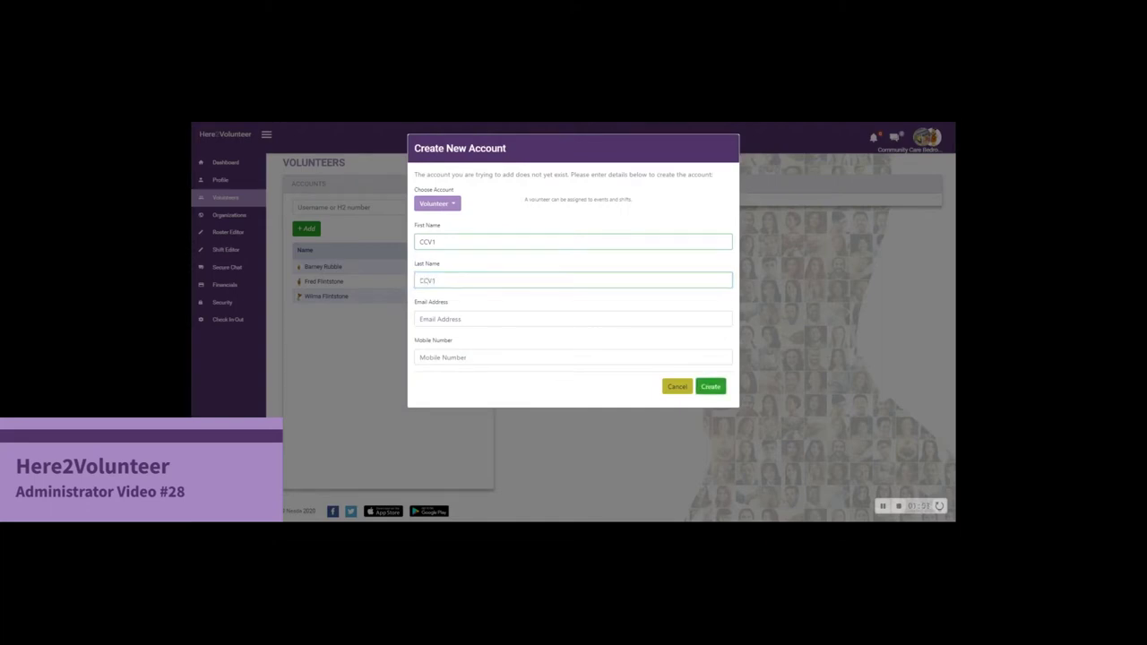
{"action": "left_click", "coordinate": [493, 319]}
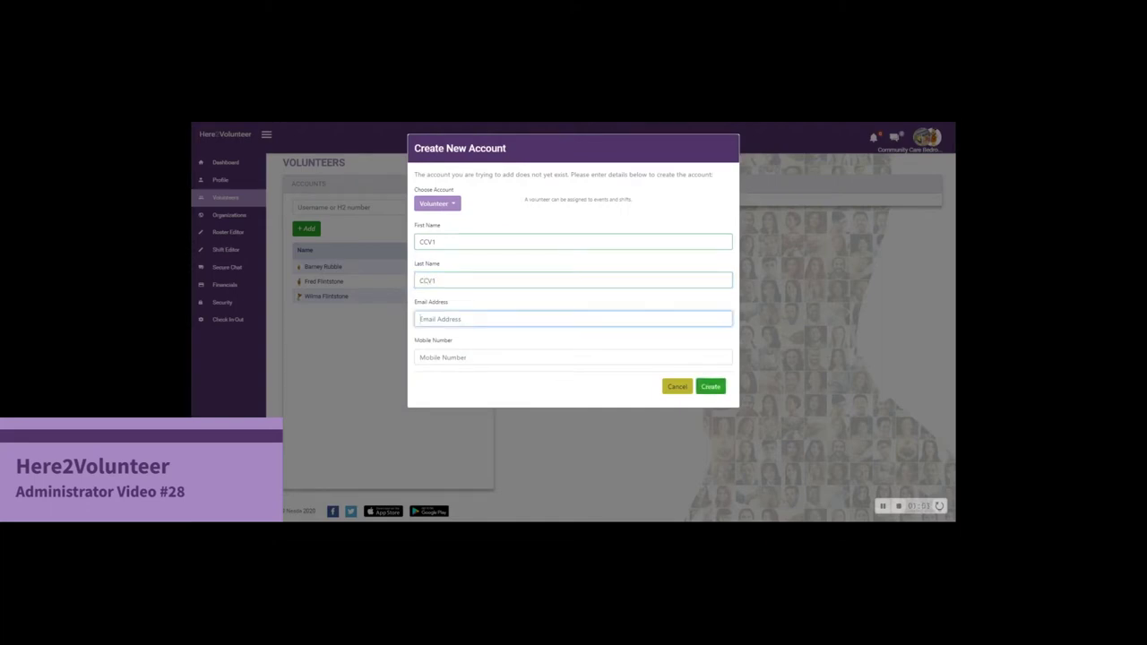
{"action": "left_click", "coordinate": [720, 389]}
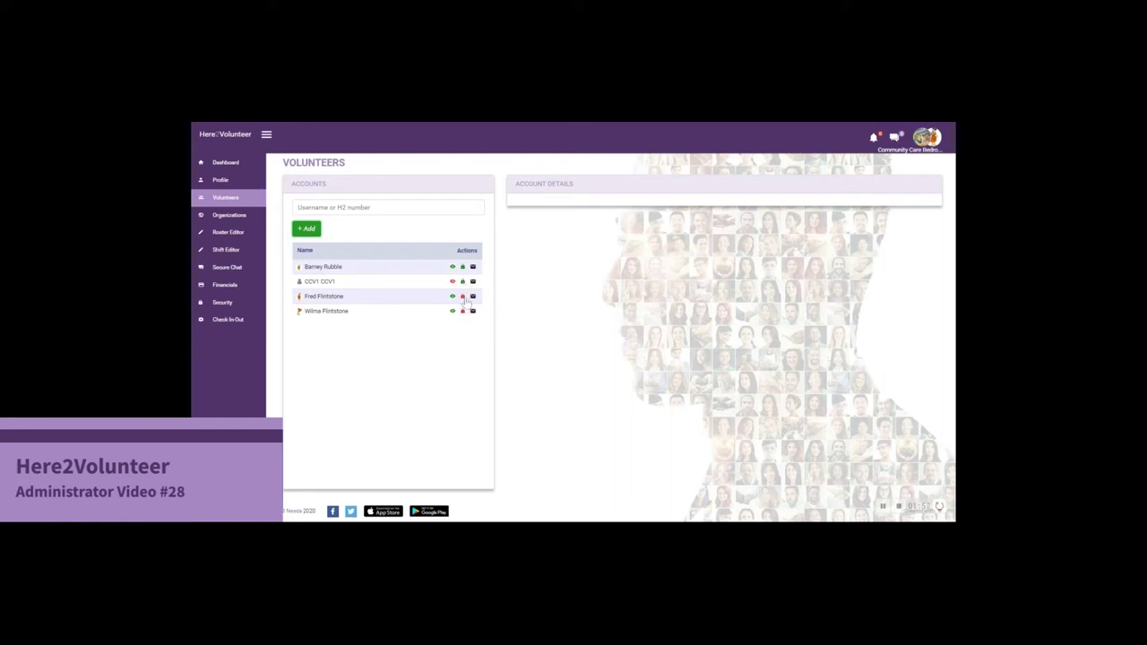
Step: View two existing volunteers' account details to compare against the new account
{"action": "left_click", "coordinate": [423, 272]}
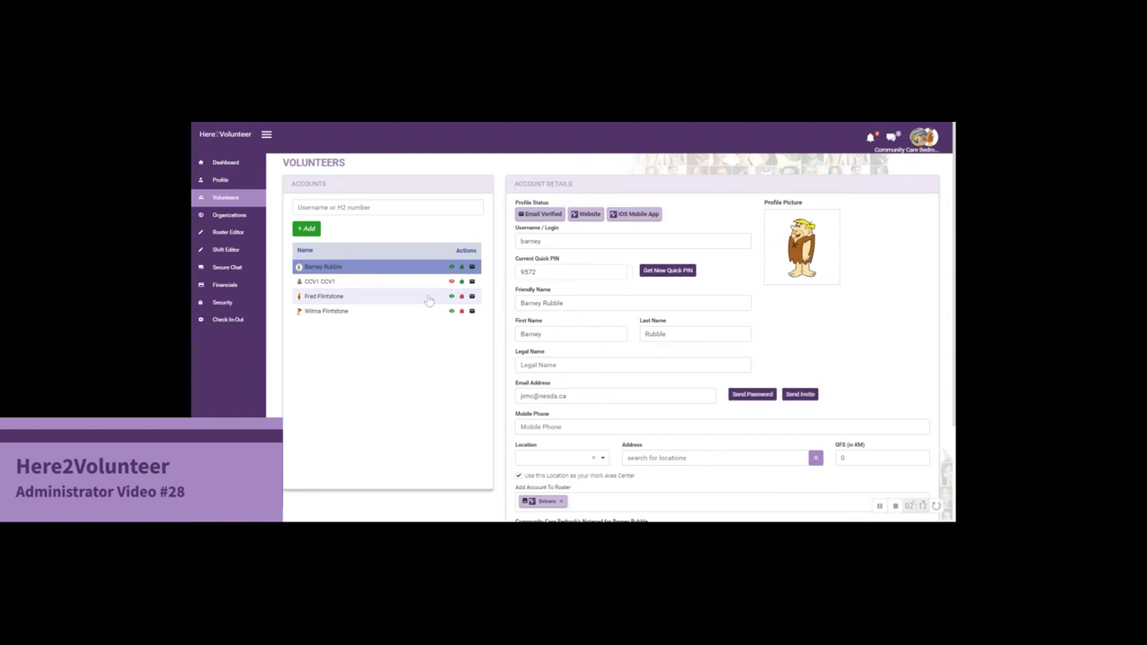
{"action": "left_click", "coordinate": [387, 300]}
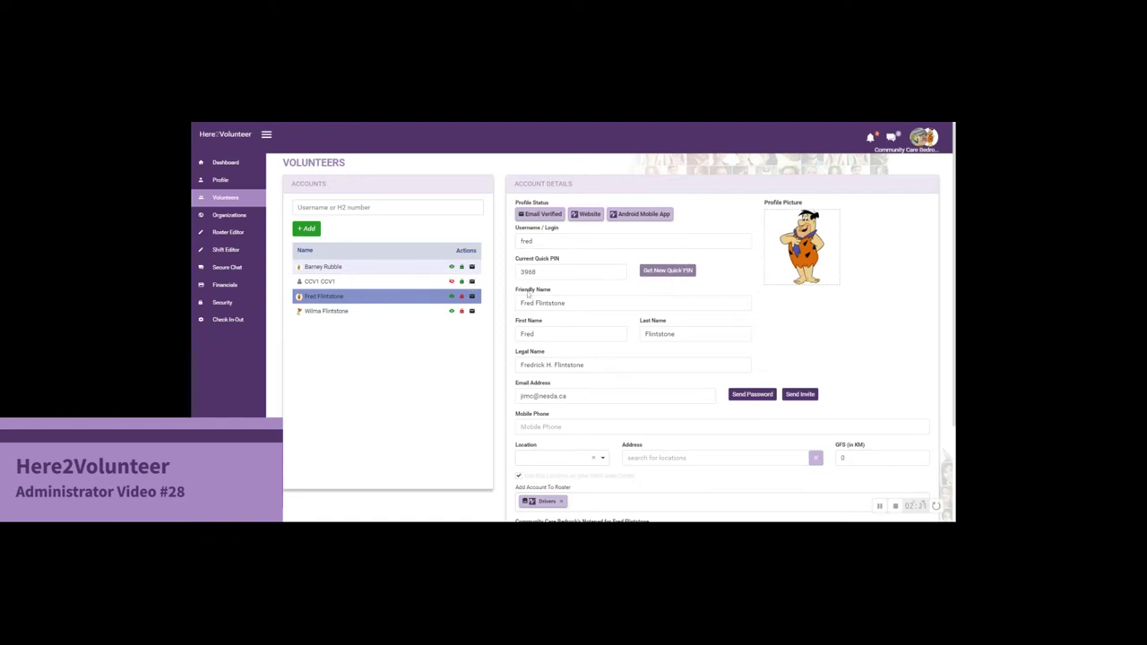
Step: Open CCV1's account, copy its e-mail address into Username/Login, and save
{"action": "left_click", "coordinate": [346, 284]}
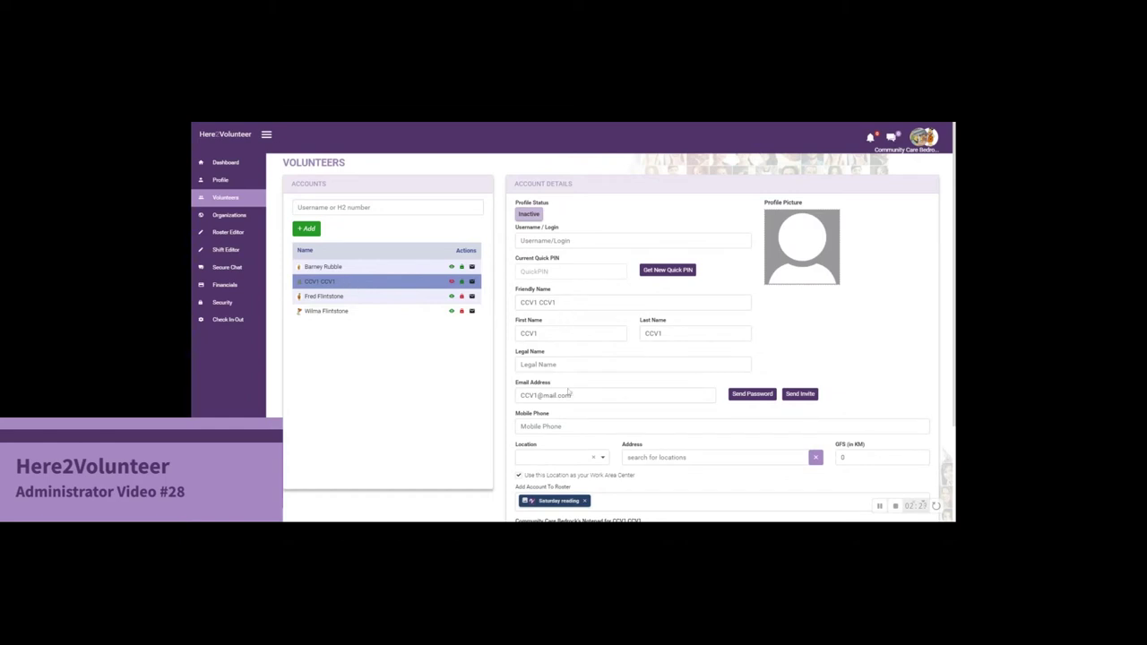
{"action": "left_click_drag", "start_coordinate": [573, 395], "coordinate": [502, 398]}
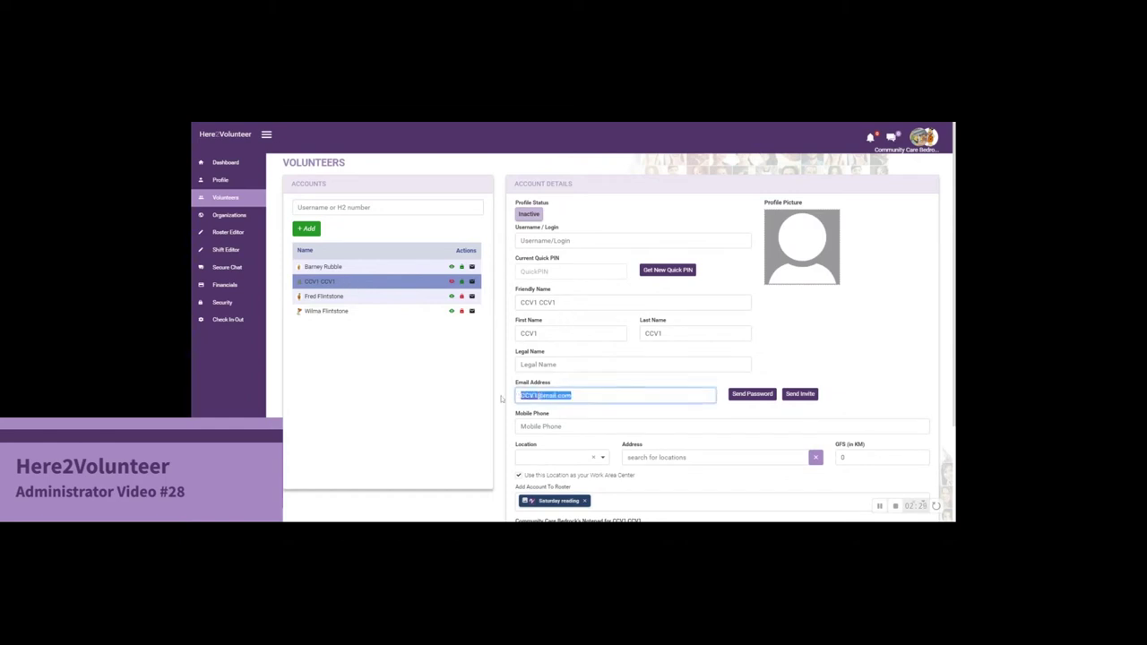
{"action": "key", "text": "ctrl+c"}
{"action": "left_click", "coordinate": [538, 240]}
{"action": "key", "text": "ctrl+v"}
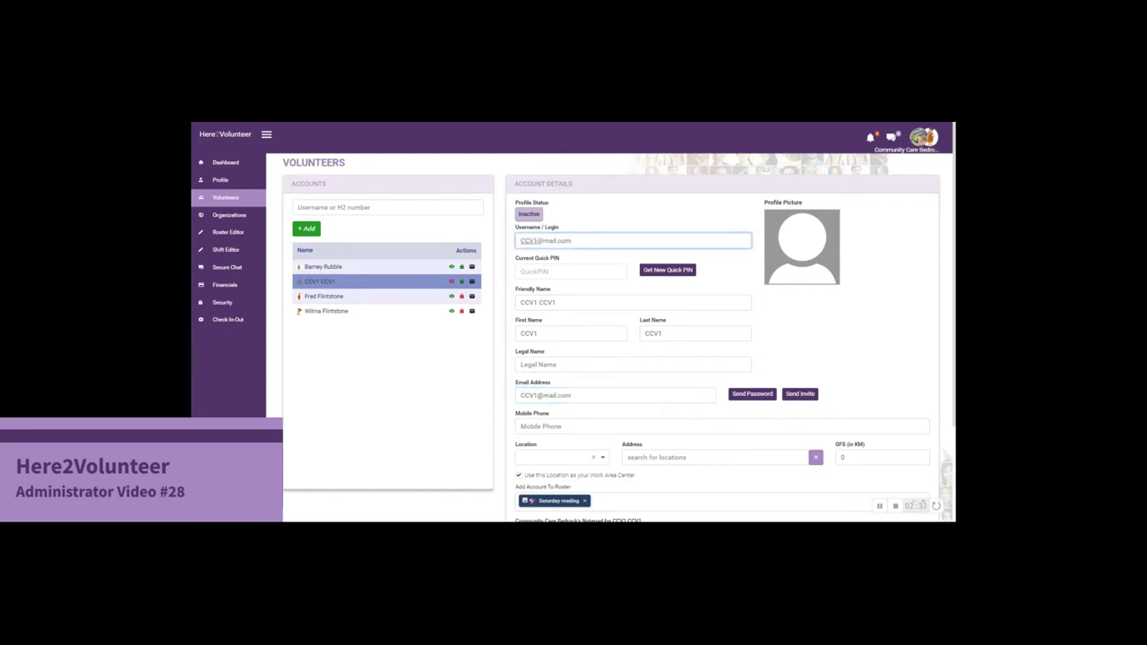
{"action": "scroll", "coordinate": [605, 410], "scroll_direction": "down", "scroll_amount": 2}
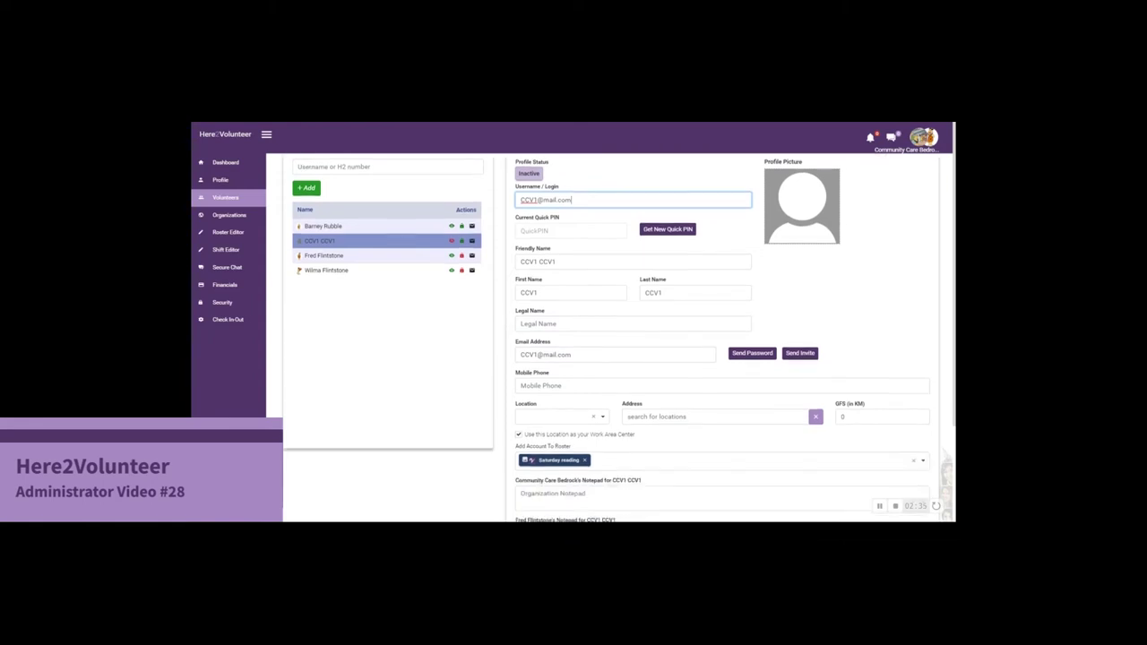
{"action": "key", "text": "Return"}
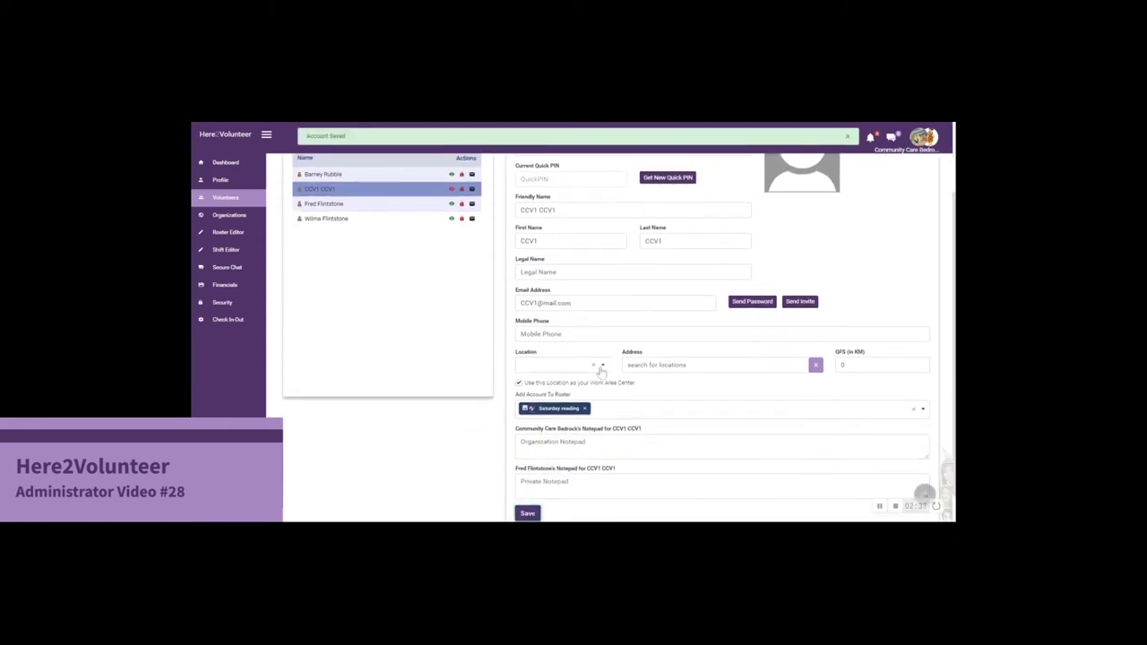
{"action": "scroll", "coordinate": [627, 340], "scroll_direction": "up", "scroll_amount": 2}
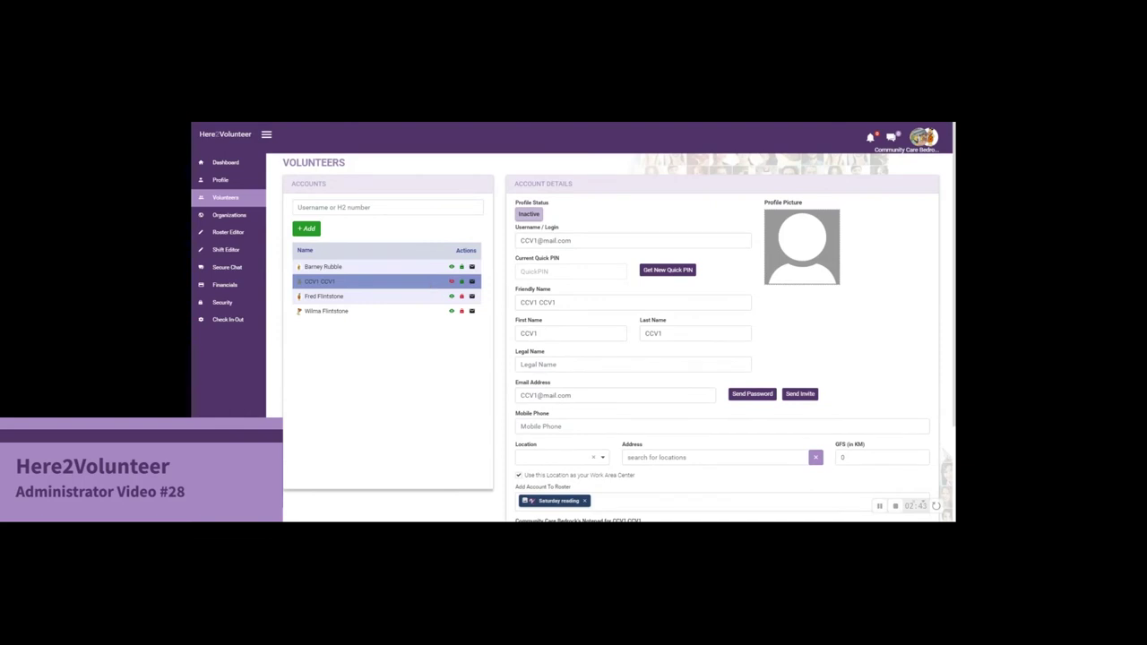
Step: Switch back to the Community Care Bedrock account and list its volunteer accounts
{"action": "left_click", "coordinate": [925, 147]}
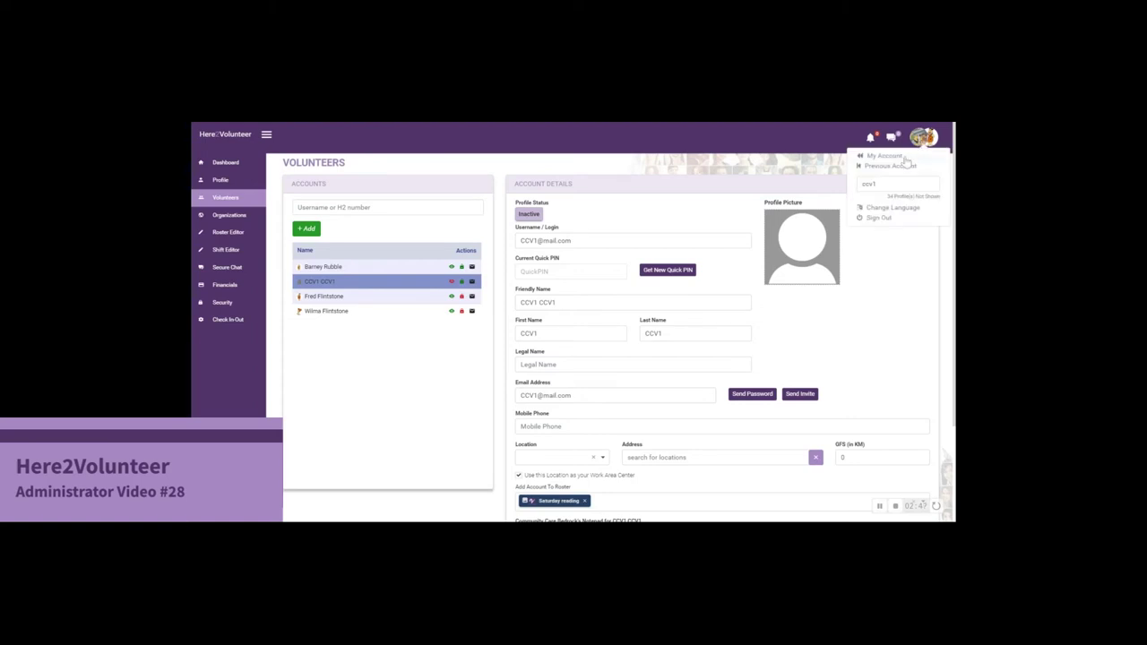
{"action": "left_click", "coordinate": [905, 160]}
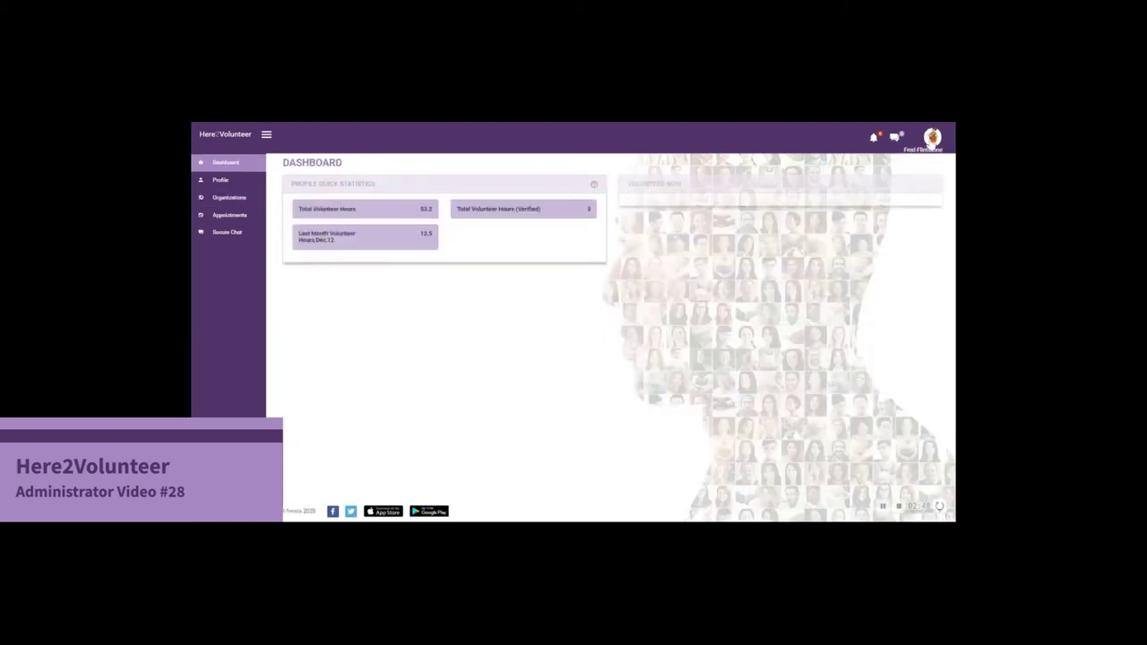
{"action": "left_click", "coordinate": [925, 147]}
{"action": "left_click", "coordinate": [916, 160]}
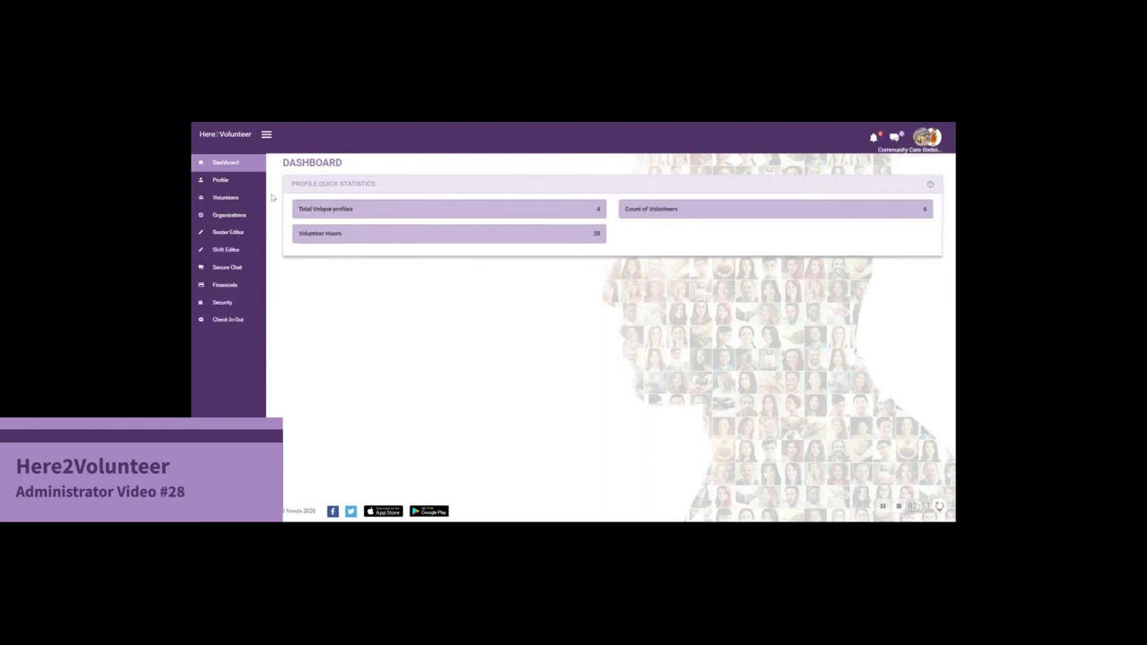
{"action": "left_click", "coordinate": [227, 198]}
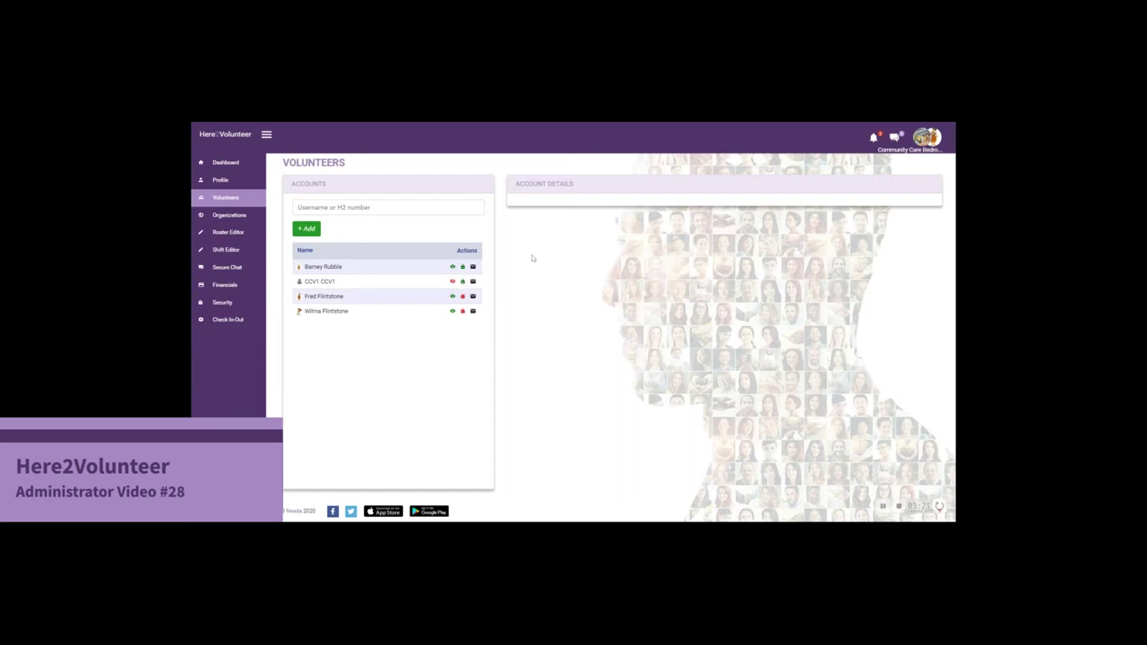
Step: Switch to acting as volunteer CCV1 from the avatar account list
{"action": "left_click", "coordinate": [920, 145]}
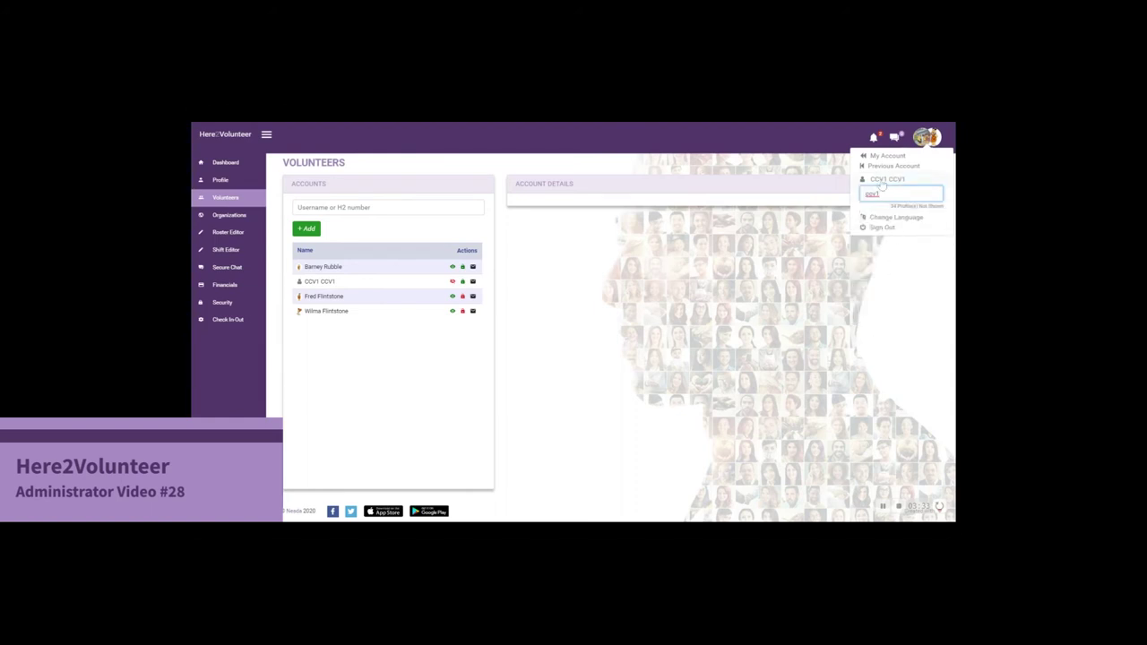
{"action": "left_click", "coordinate": [882, 182]}
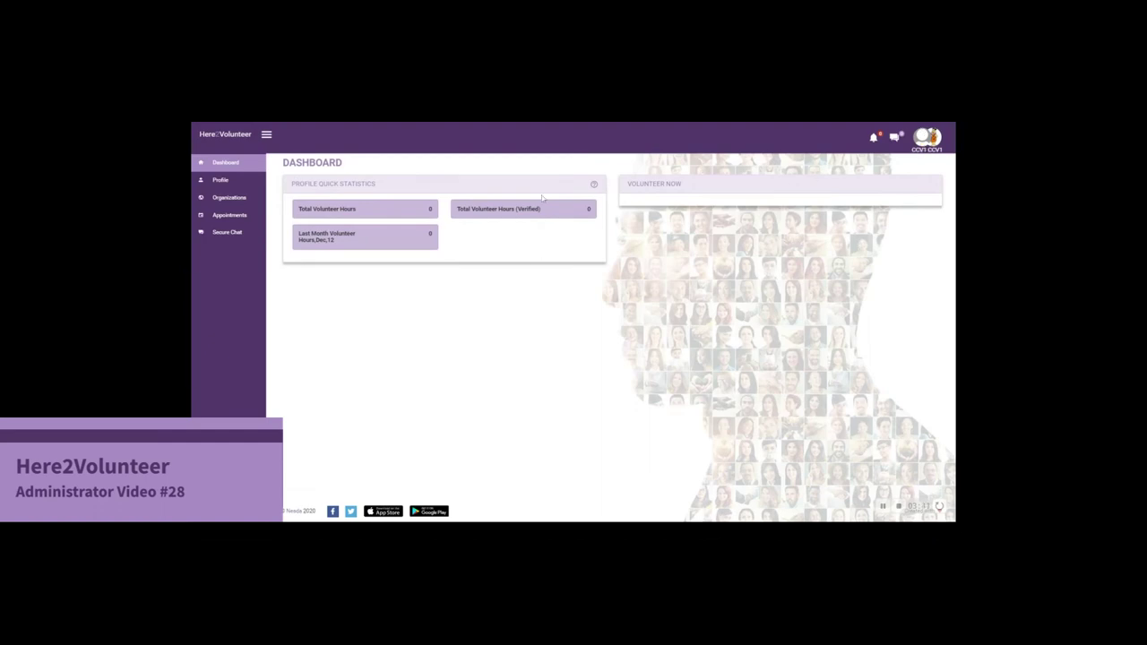
Step: Change CCV1's default reminder notice from 30 to 1440 minutes and save the profile defaults
{"action": "left_click", "coordinate": [220, 183]}
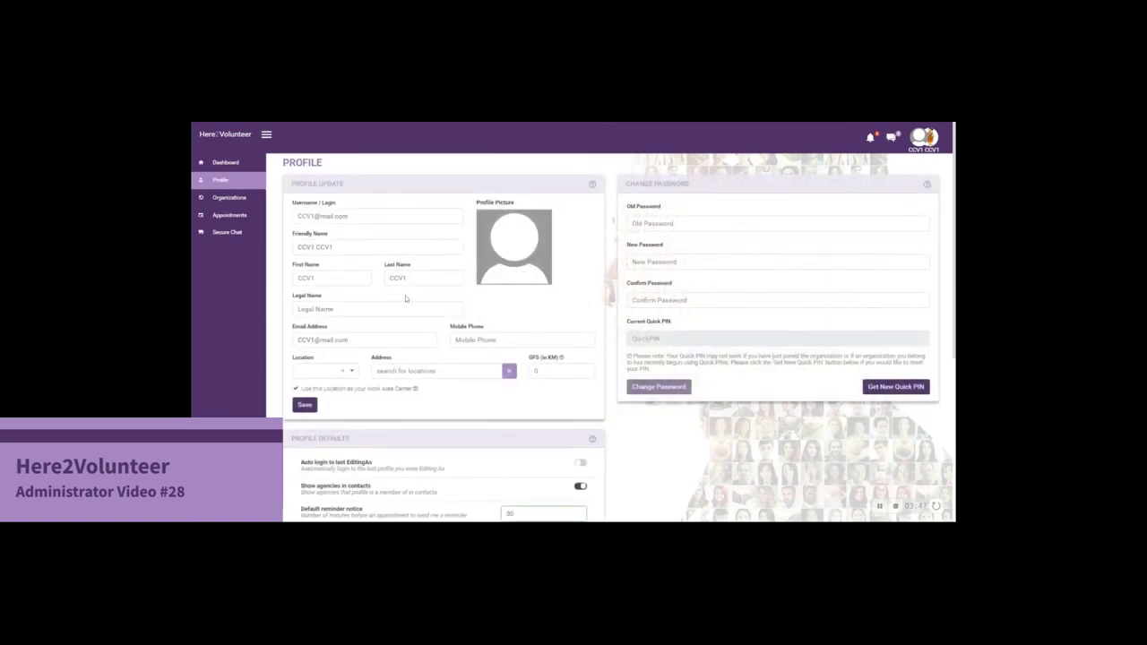
{"action": "scroll", "coordinate": [405, 298], "scroll_direction": "down", "scroll_amount": 5}
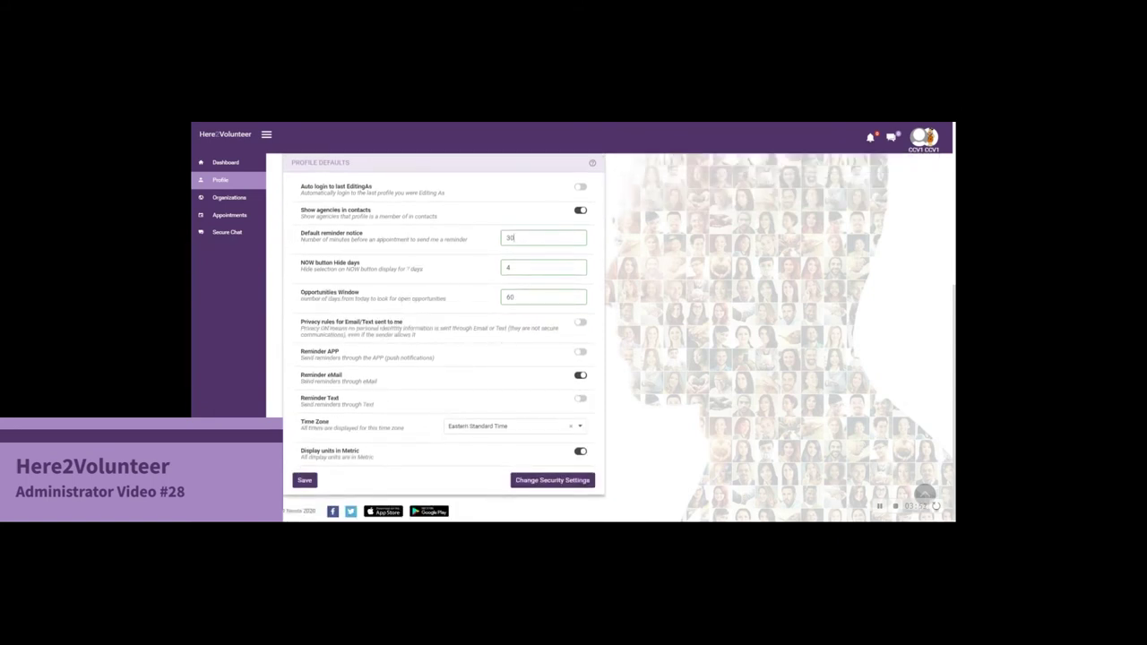
{"action": "left_click_drag", "start_coordinate": [513, 238], "coordinate": [500, 238]}
{"action": "type", "text": "1440"}
{"action": "left_click", "coordinate": [304, 481]}
{"action": "scroll", "coordinate": [564, 293], "scroll_direction": "up", "scroll_amount": 2}
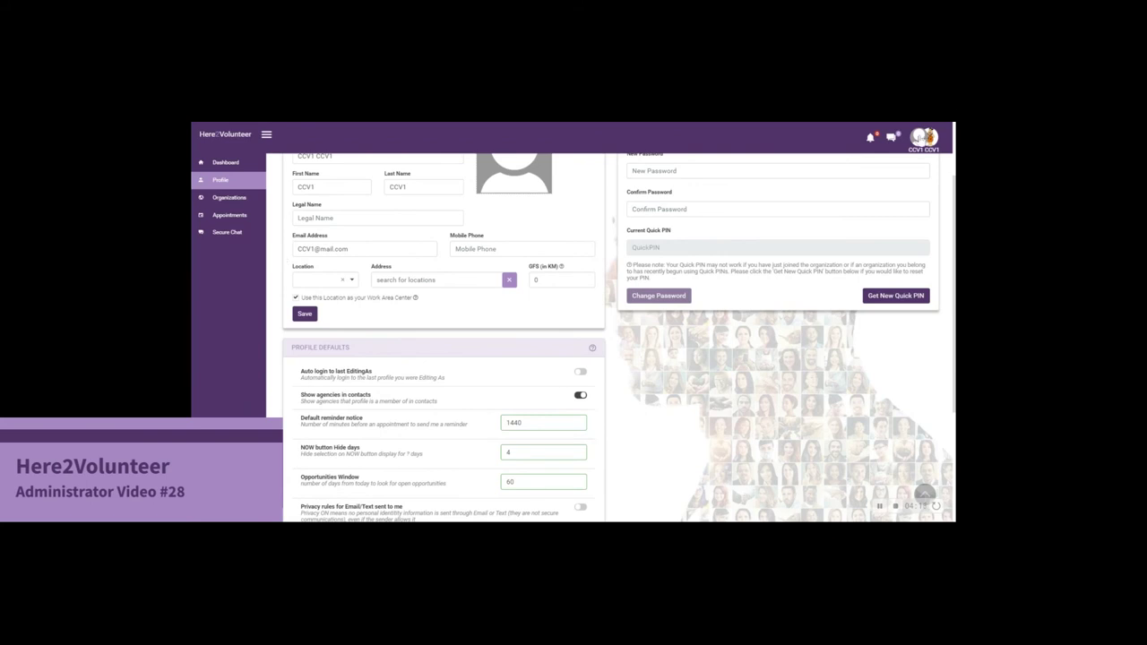
{"action": "left_click", "coordinate": [923, 137]}
Step: Return to the organisation account and open the Shift Editor under Volunteers
{"action": "left_click", "coordinate": [896, 166]}
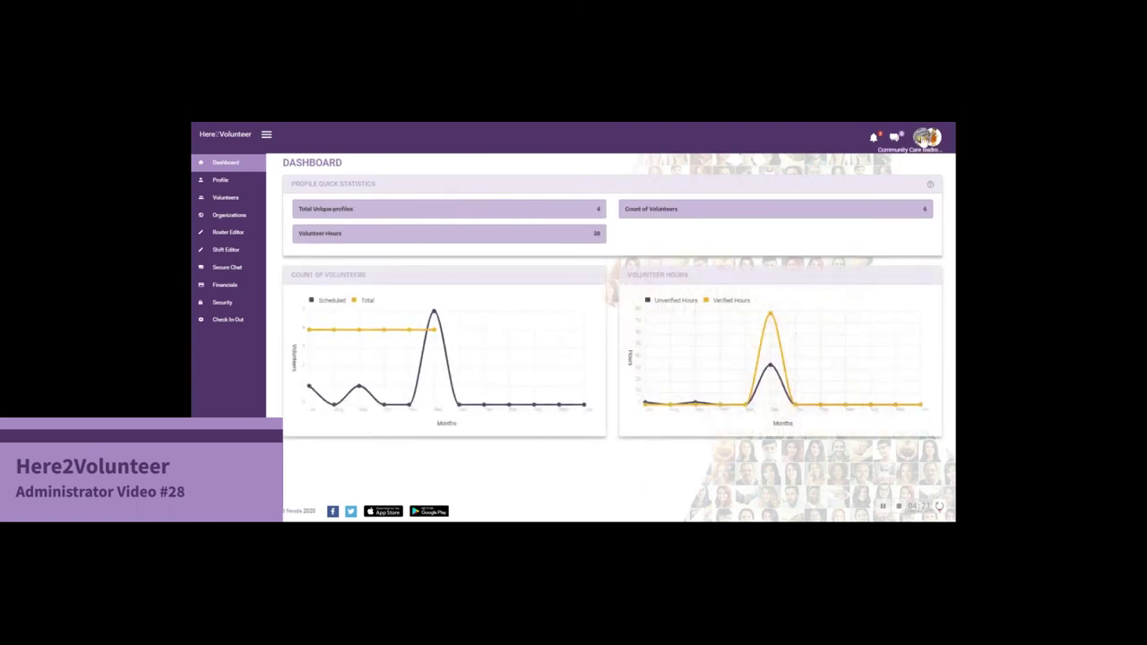
{"action": "left_click", "coordinate": [225, 198]}
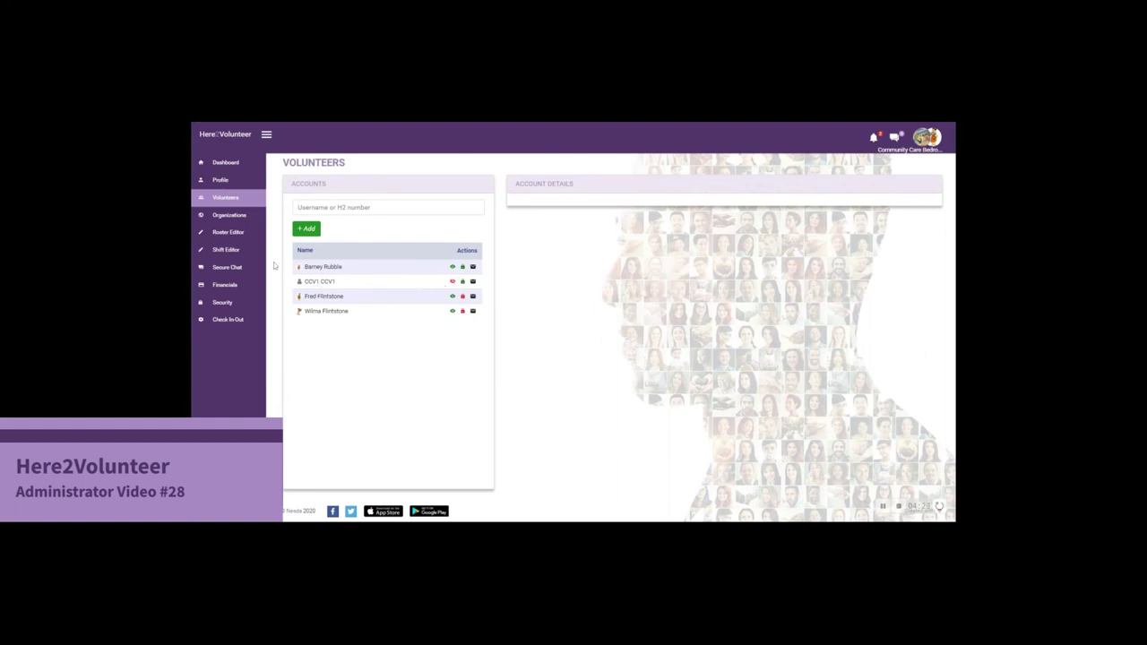
{"action": "left_click", "coordinate": [226, 250]}
Step: Add volunteer CCV1 CCV1, found by searching 'cc', to the Feb 1 Saturday Reading shift
{"action": "left_click", "coordinate": [374, 319]}
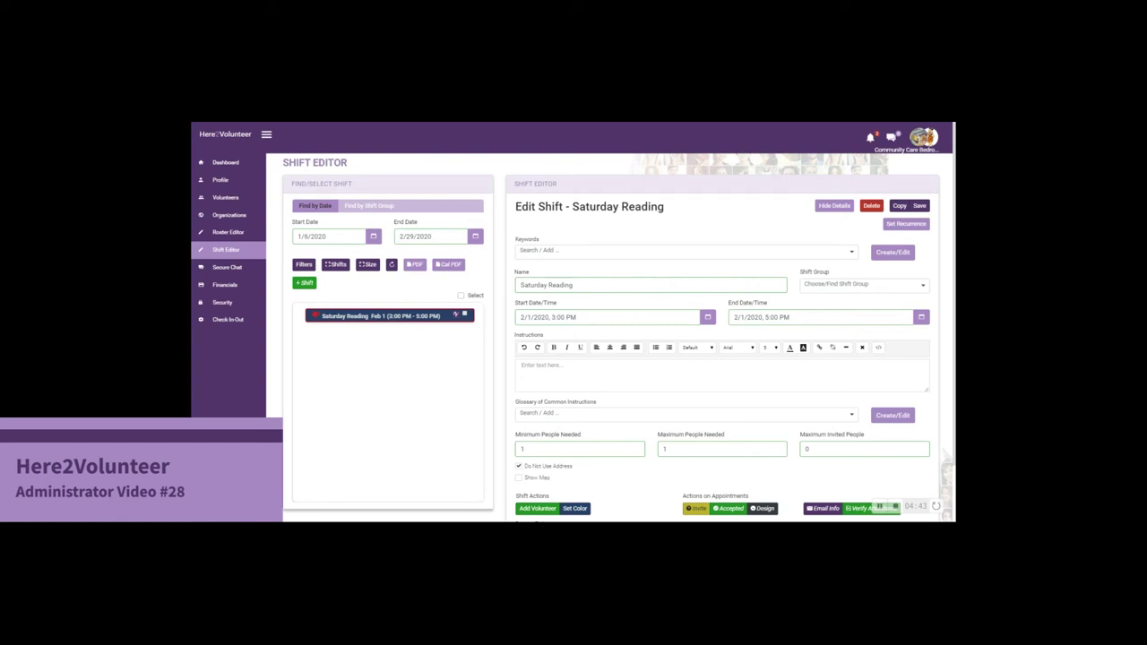
{"action": "left_click", "coordinate": [541, 509]}
{"action": "left_click", "coordinate": [599, 200]}
{"action": "type", "text": "cc"}
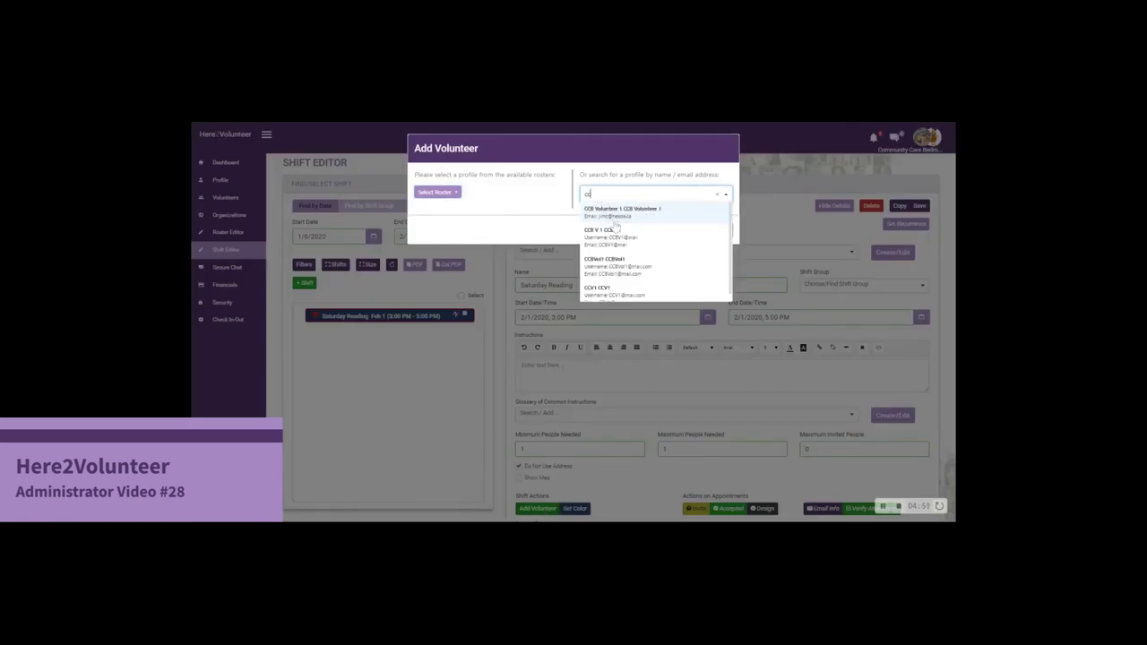
{"action": "left_click", "coordinate": [615, 292]}
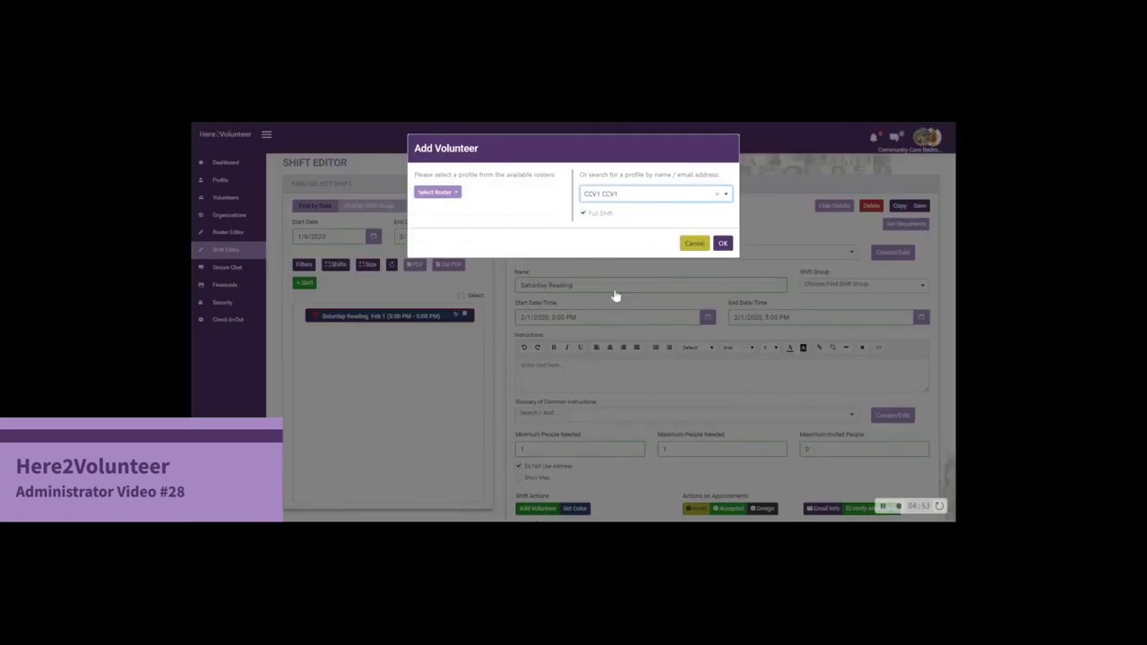
{"action": "left_click", "coordinate": [722, 243]}
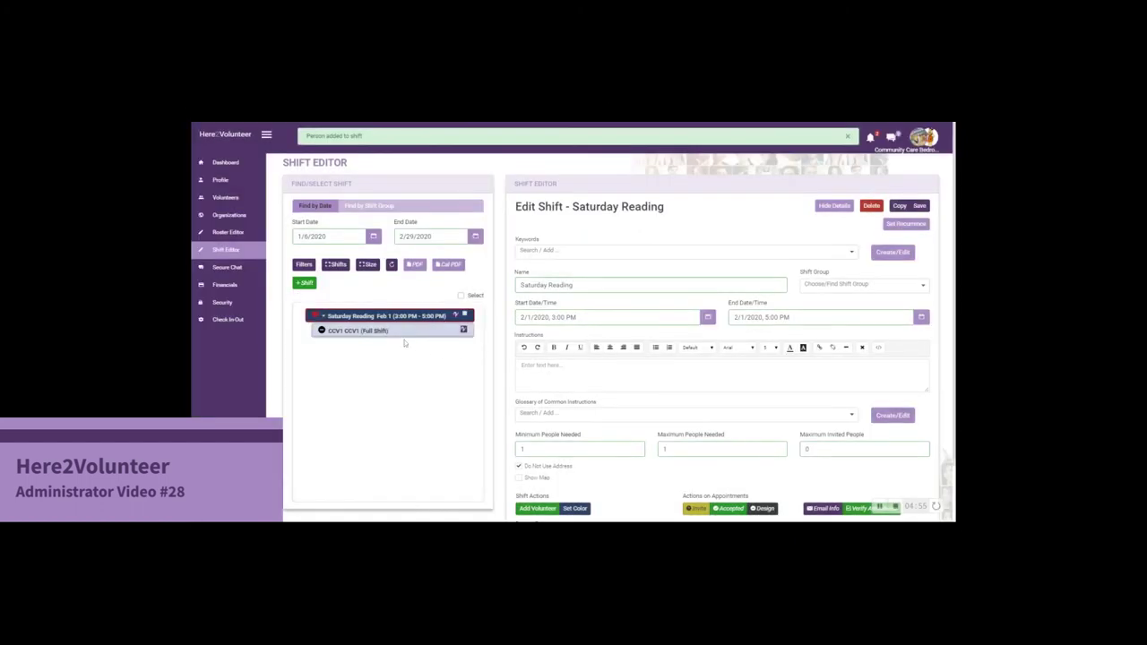
Step: Change CCV1's Saturday Reading appointment status from Design to Accepted
{"action": "left_click", "coordinate": [392, 339]}
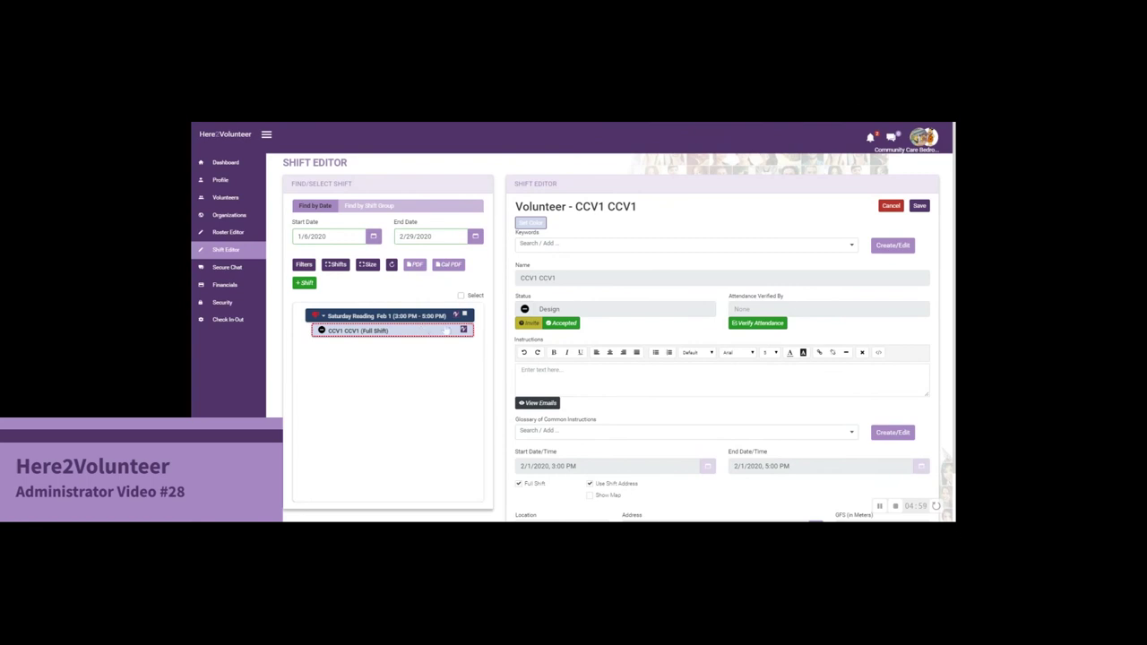
{"action": "left_click", "coordinate": [563, 323]}
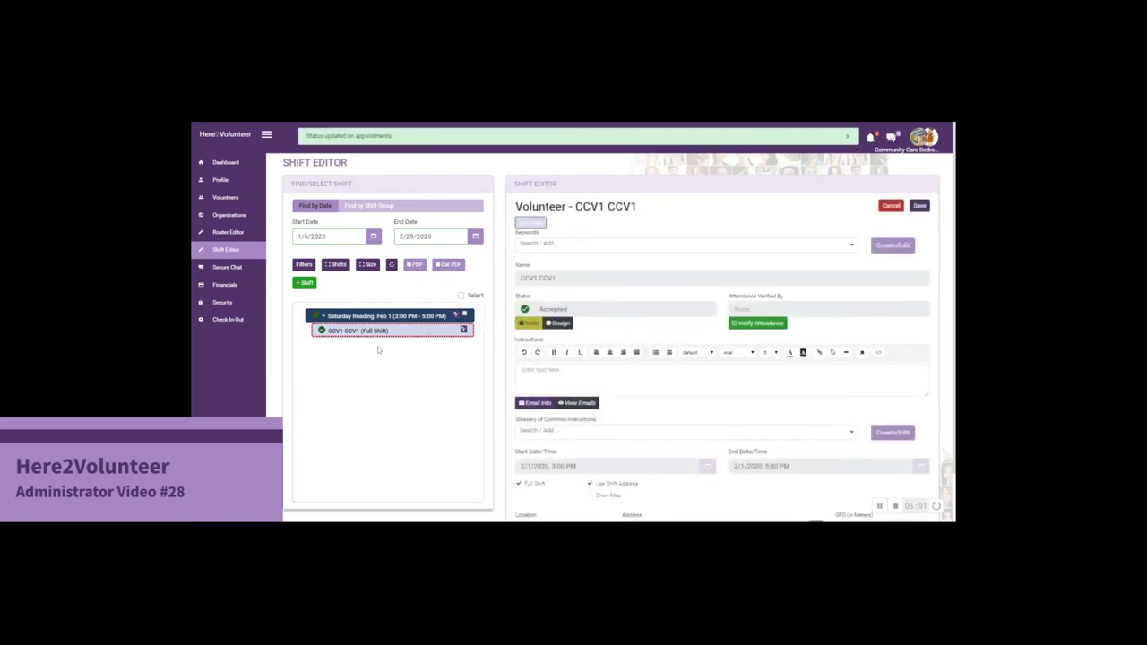